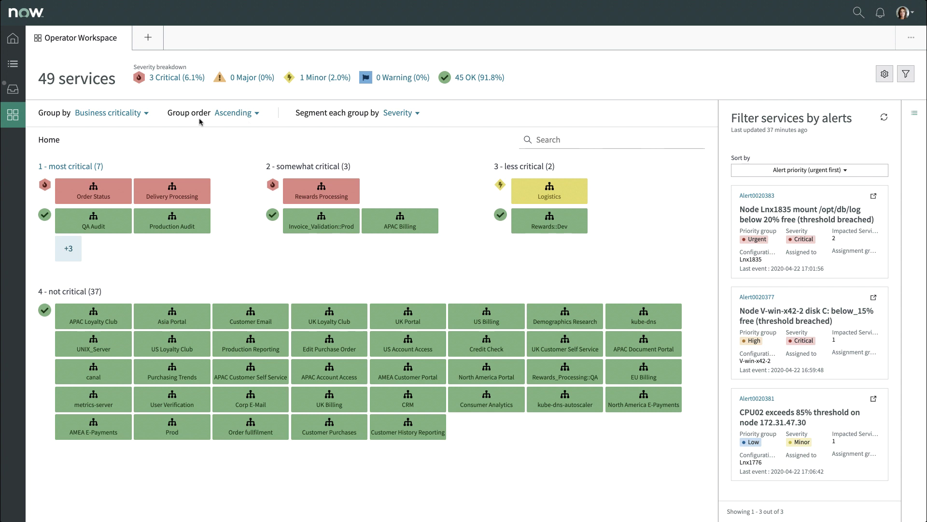
Keep grouping by business criticality and filter services by Alert0020377, leaving only Order Status
click(116, 113)
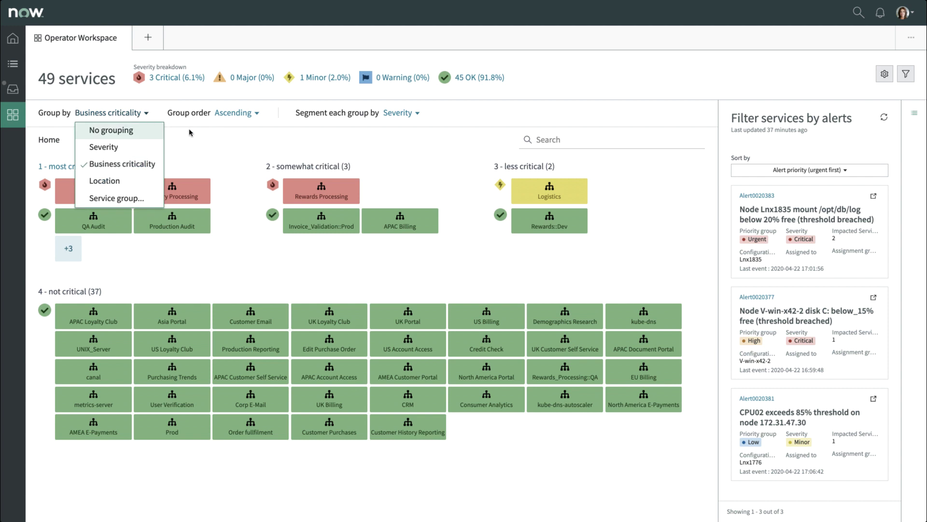
click(125, 115)
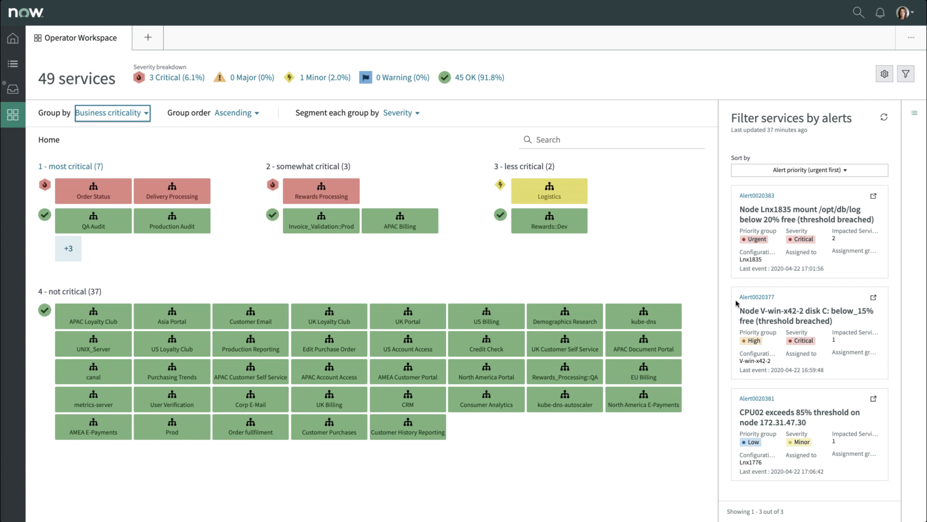
click(809, 334)
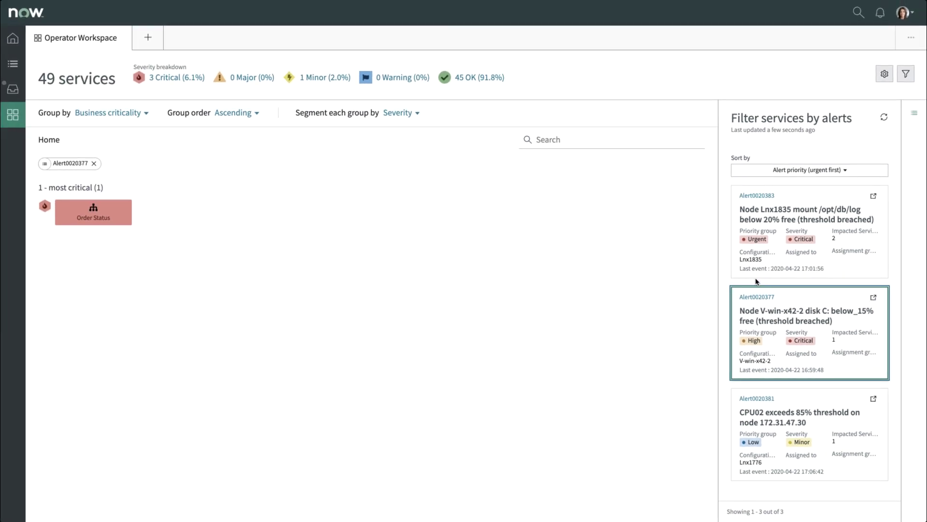
Open the Order Status service details and its Entry Points (2) tab of HTTP(S) endpoints
click(95, 215)
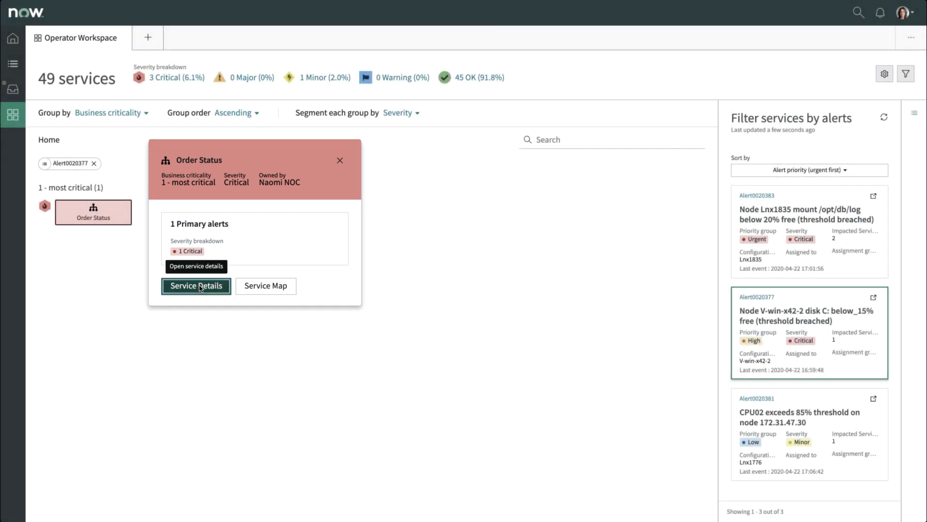
click(201, 287)
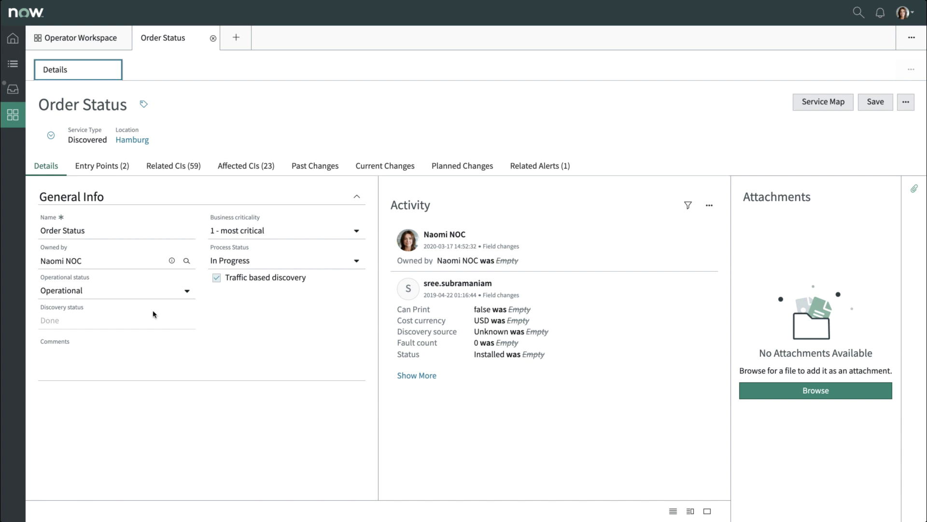
click(103, 167)
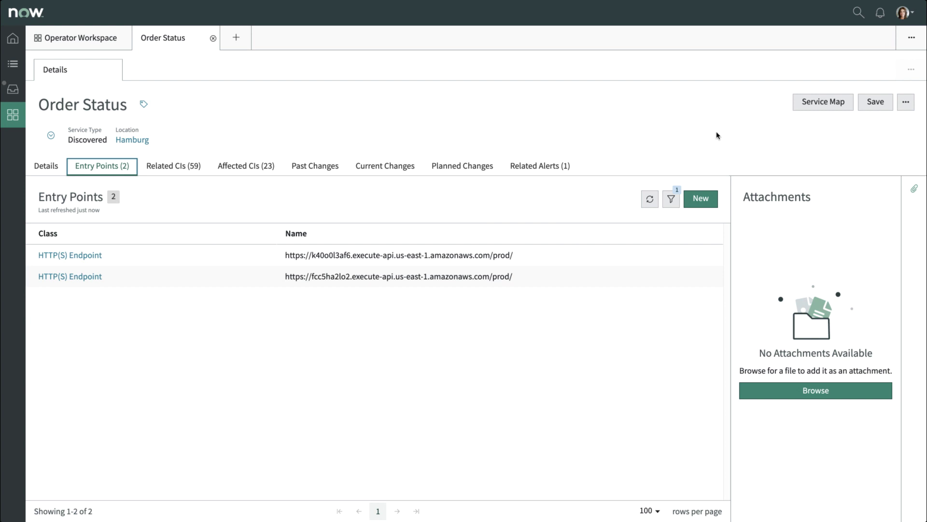
Open the Order Status Service Map, then its Full map view in Service Mapping
click(831, 102)
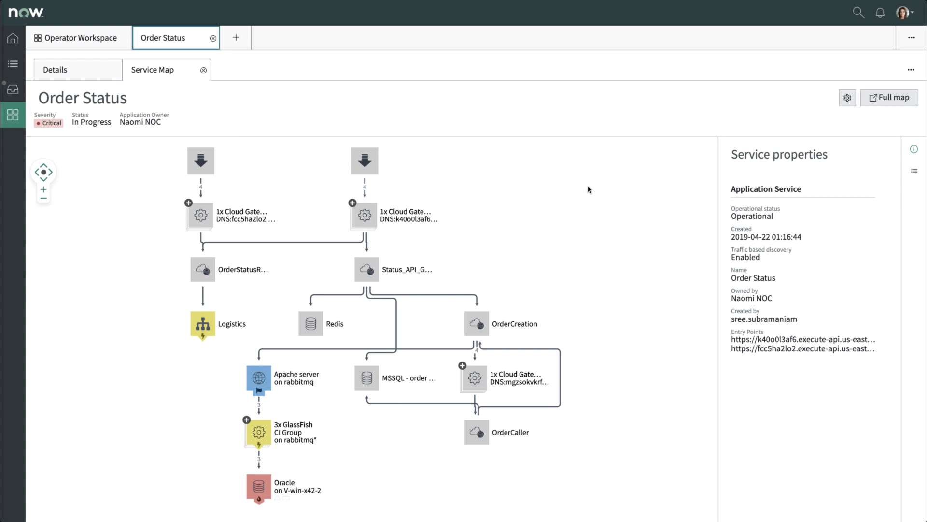
click(900, 98)
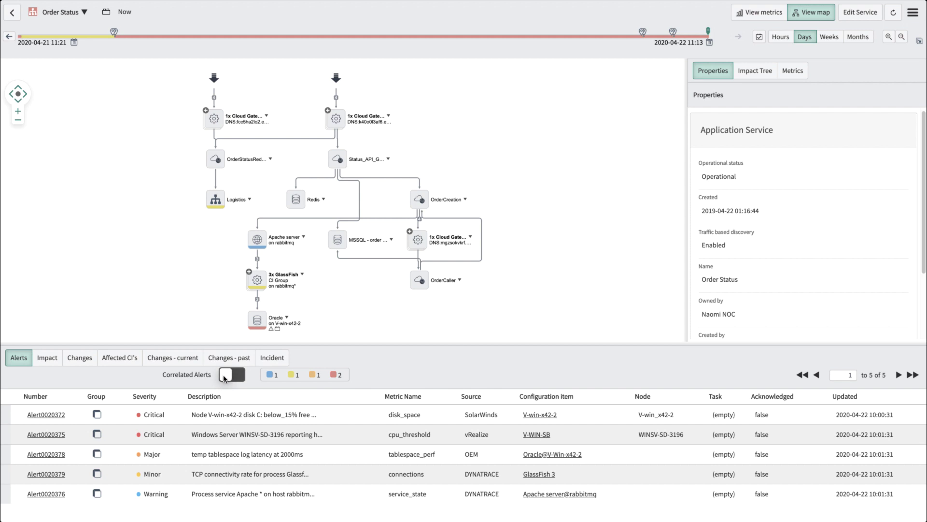
Turn on Correlated Alerts and select the Oracle node to show its properties
click(224, 375)
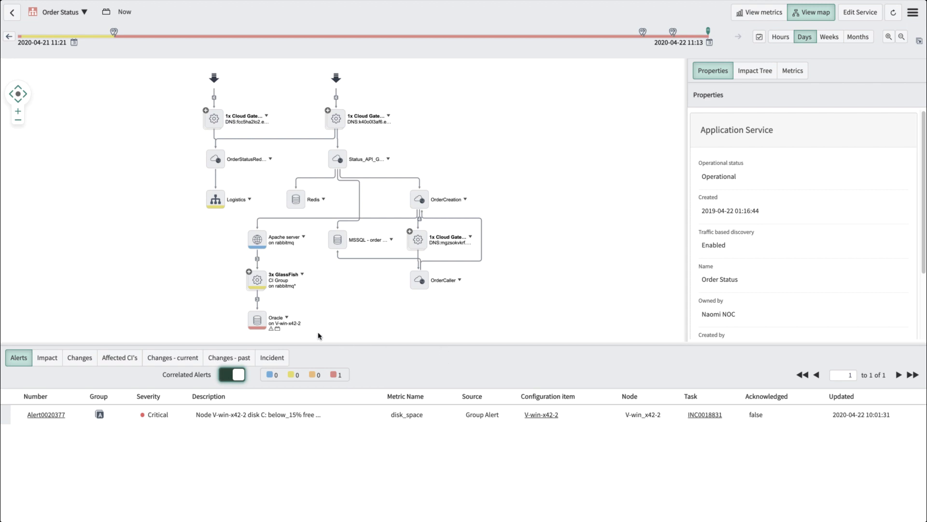
click(258, 319)
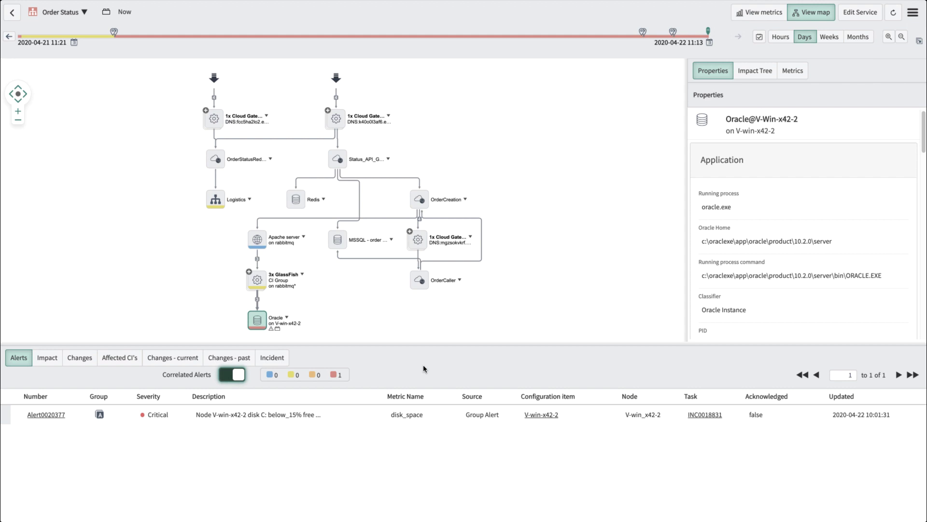
Compare the map between two timeline points and view the updated Oracle SPFILEXE.ORA changes
click(918, 41)
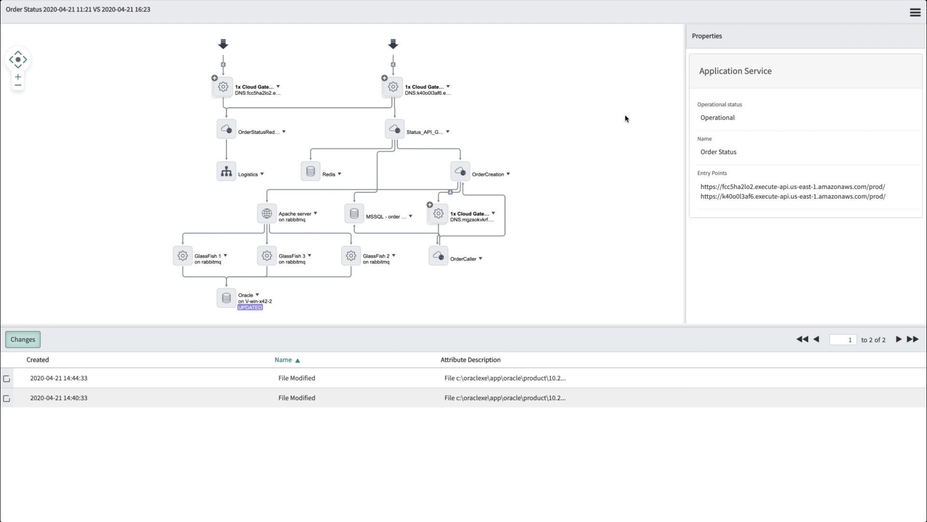
click(247, 301)
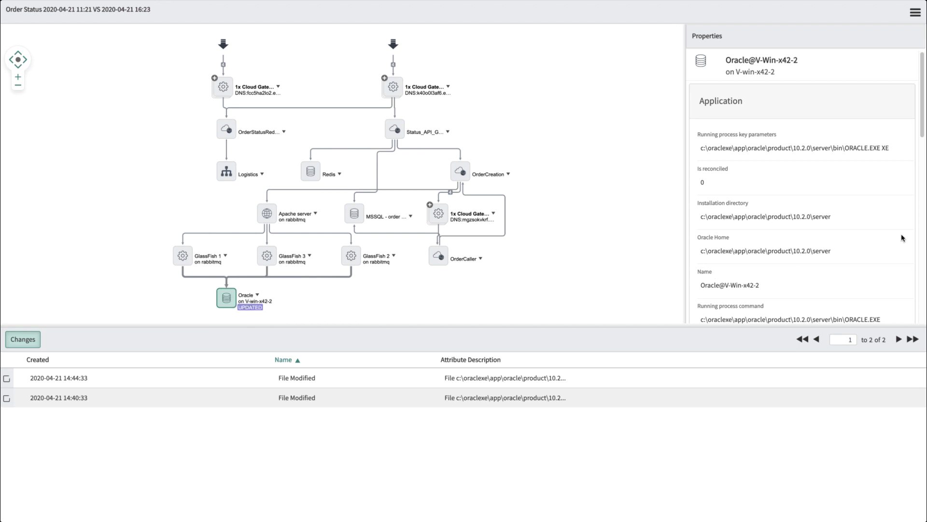
scroll(917, 234, down, 5)
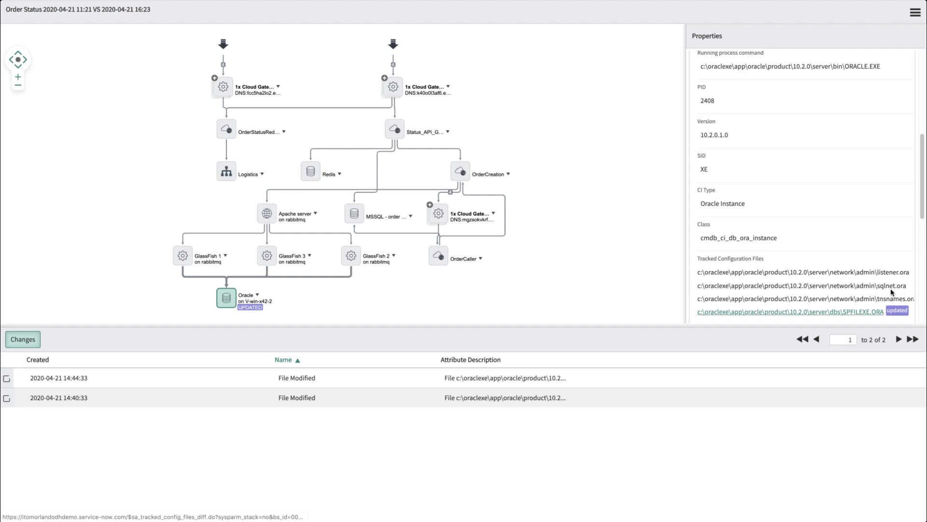
click(820, 315)
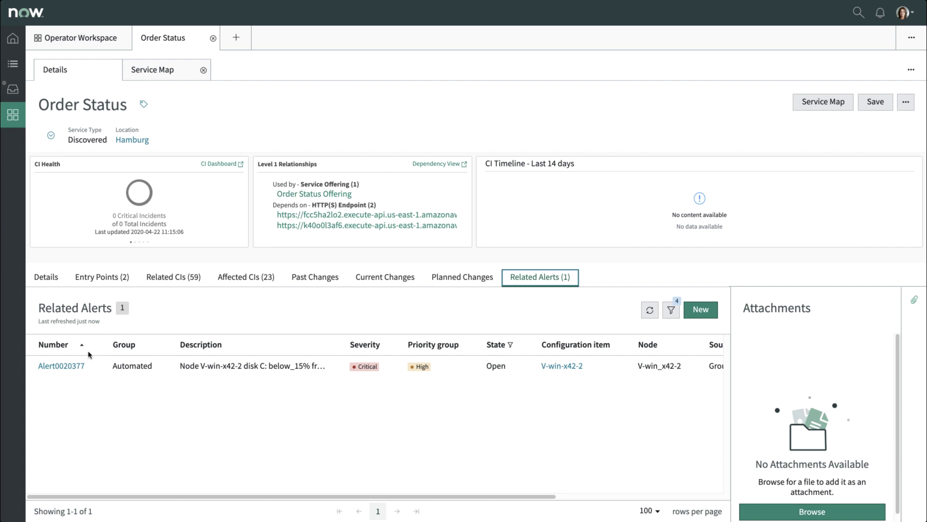
Open Alert0020377 from Related Alerts in its own sub-tab
click(62, 366)
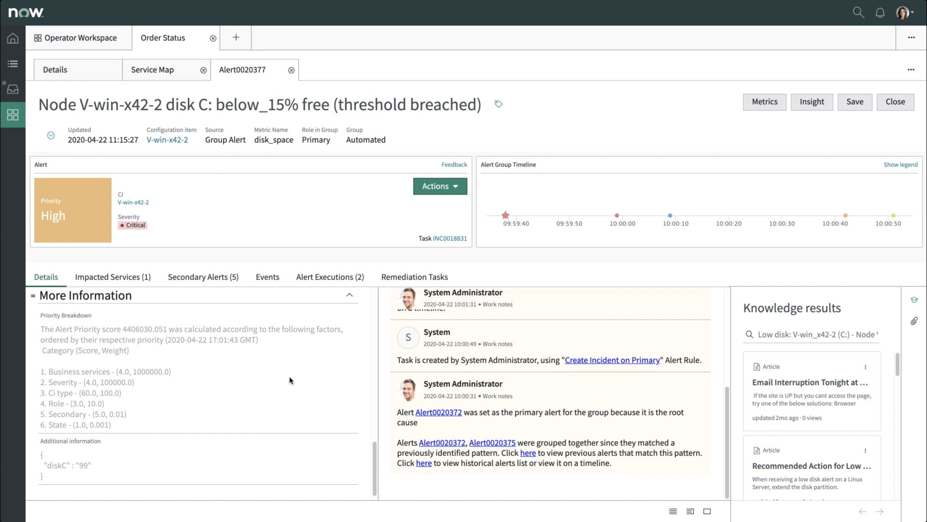
Use the single-column layout and view Impacted Services (1), then Secondary Alerts (5)
click(707, 511)
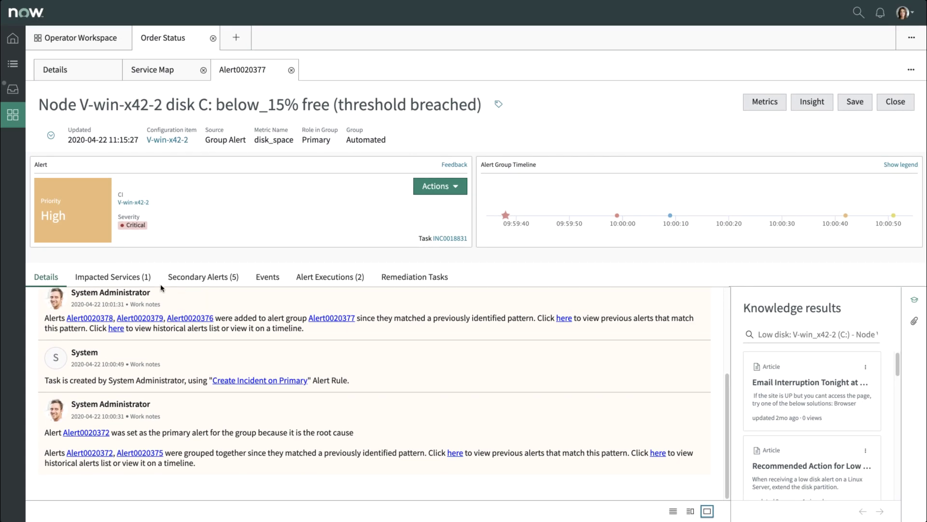
click(114, 280)
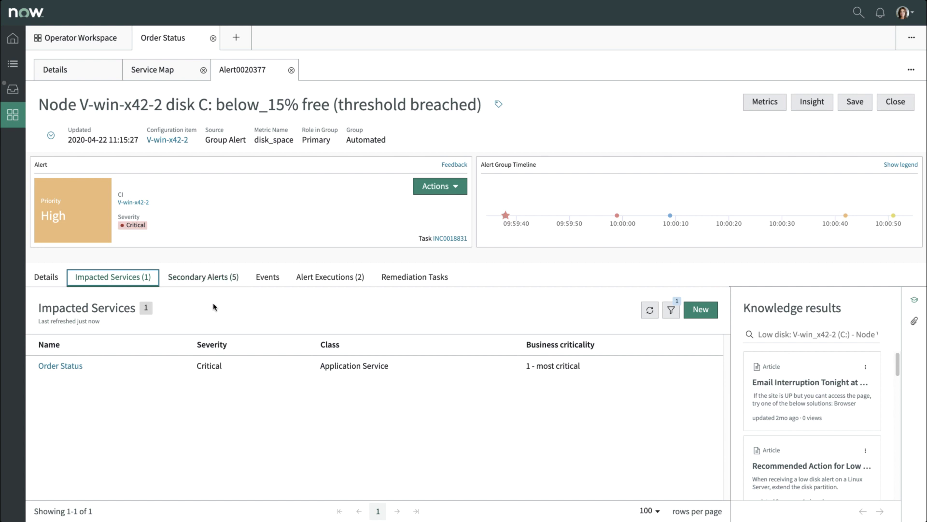
click(214, 279)
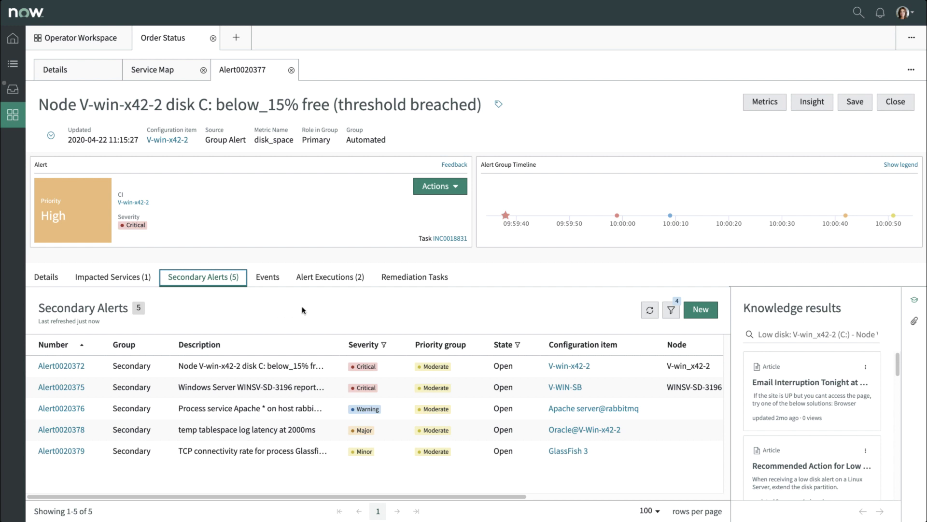
Show Alert Executions (2): Attach Log to Incident and Create Incident on Primary
click(320, 277)
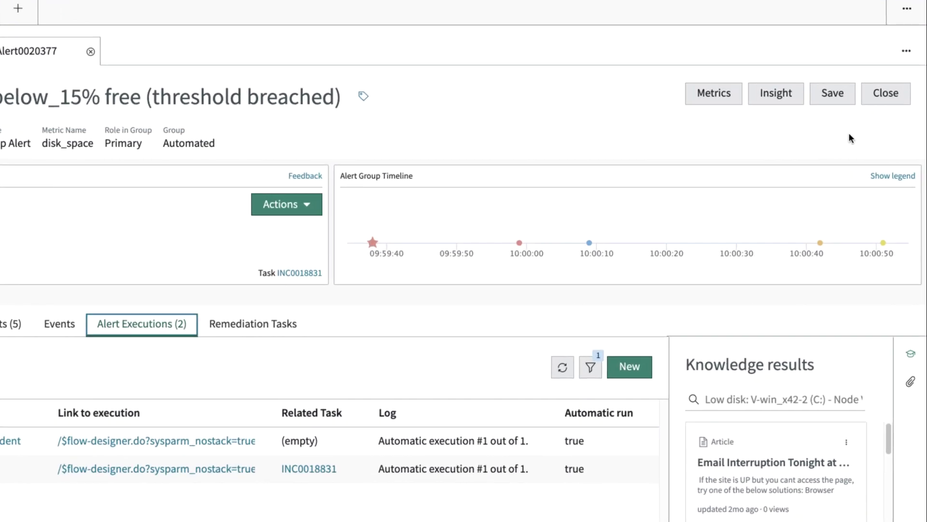
Show the Alert Group Timeline legend and check what the Root Cause star means
click(880, 188)
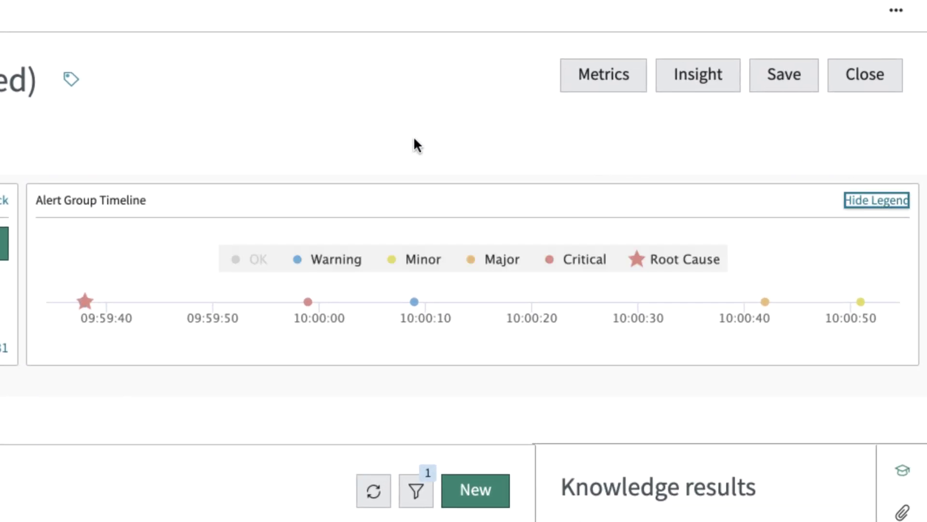
mouse_move(83, 300)
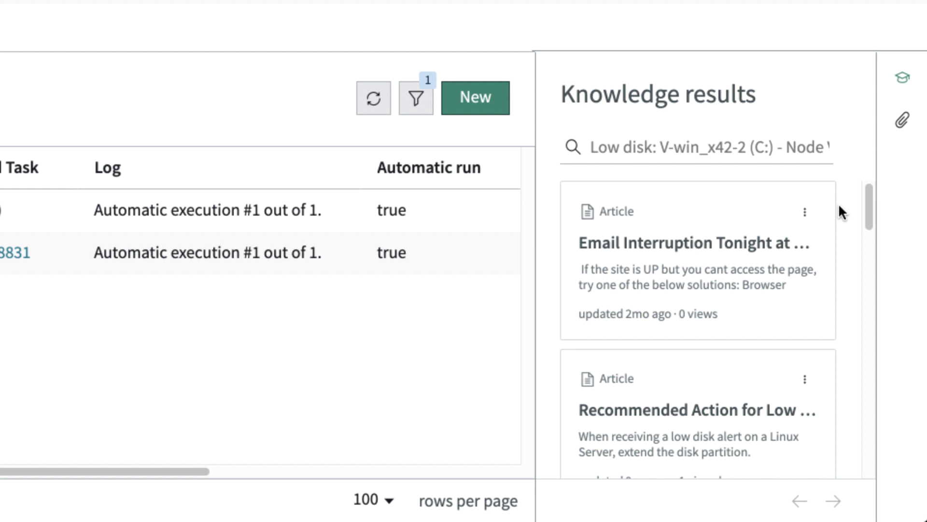
Attach the 'Recommended Action for Low Disk Alerts: Clean logs' article, KB0018302, to Alert0020377
click(871, 269)
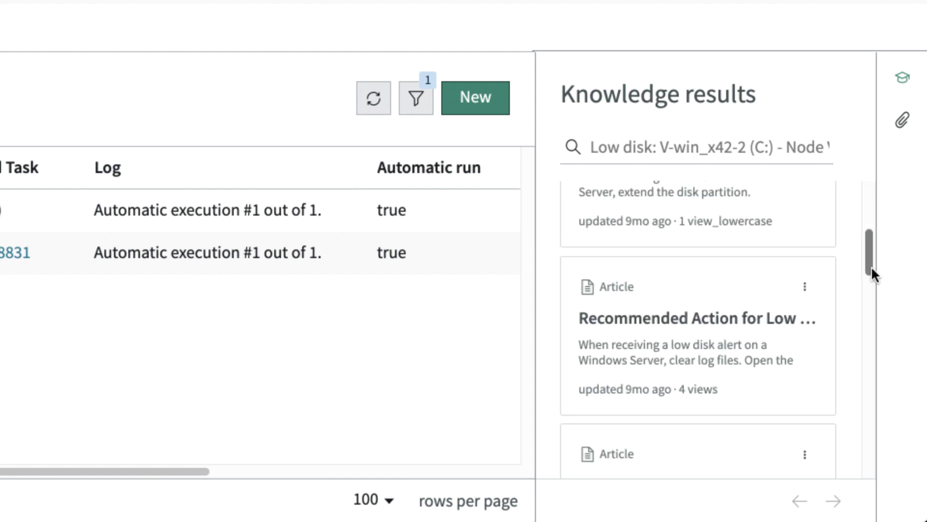
click(665, 299)
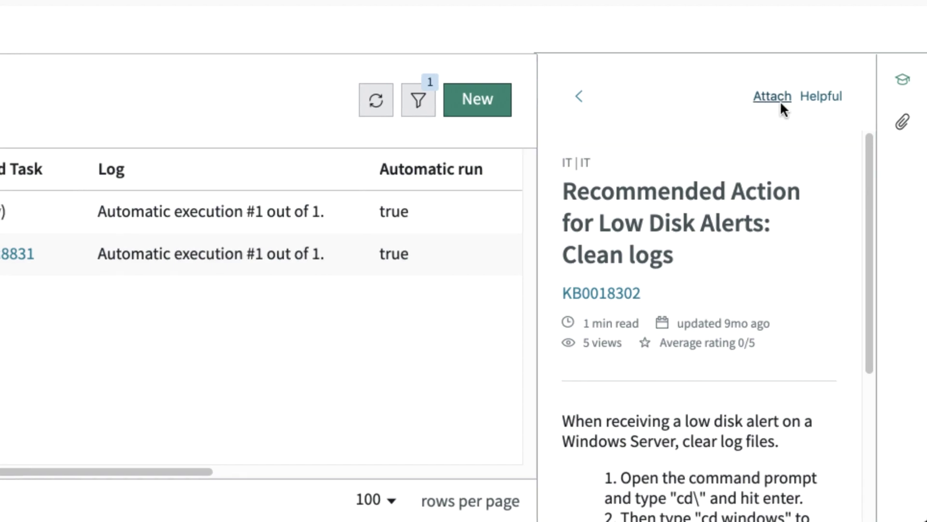
click(778, 99)
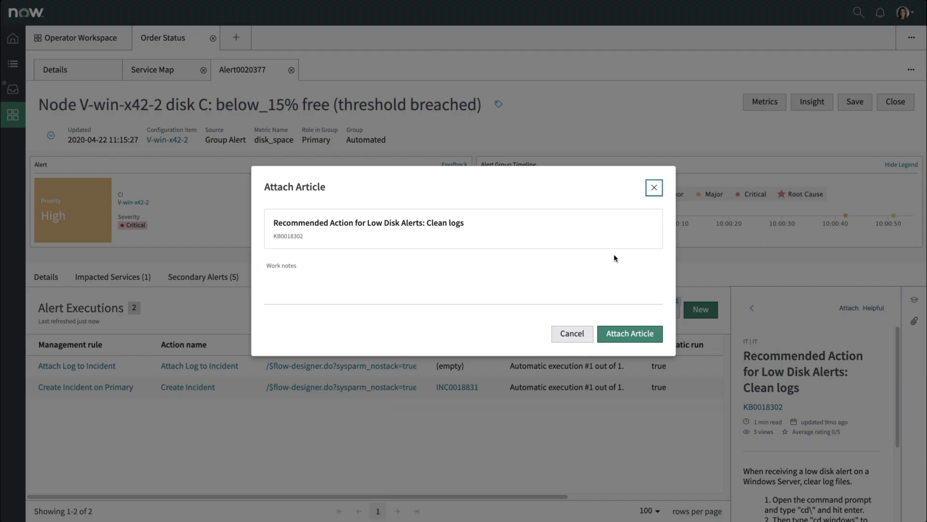
click(628, 333)
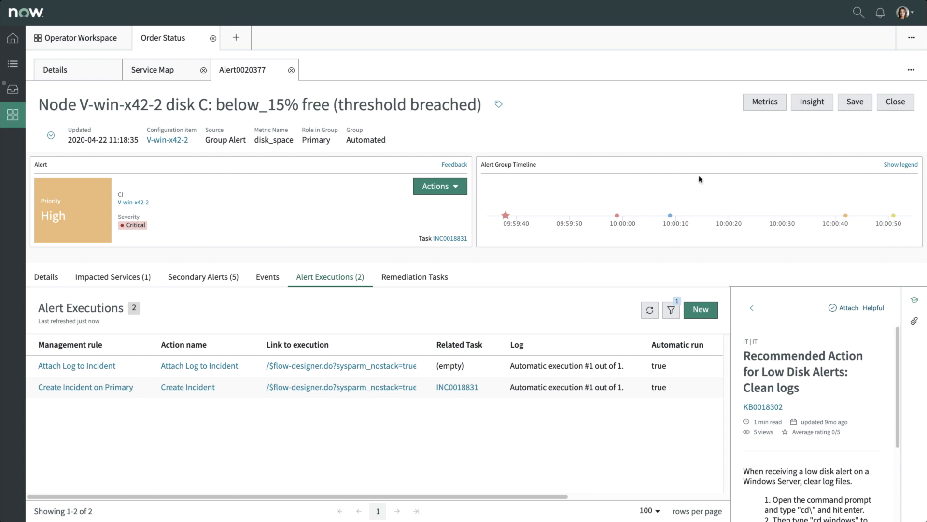
From Alert Insight's Similar Alerts, open the closed low-priority disk C alert Alert0019402
click(812, 102)
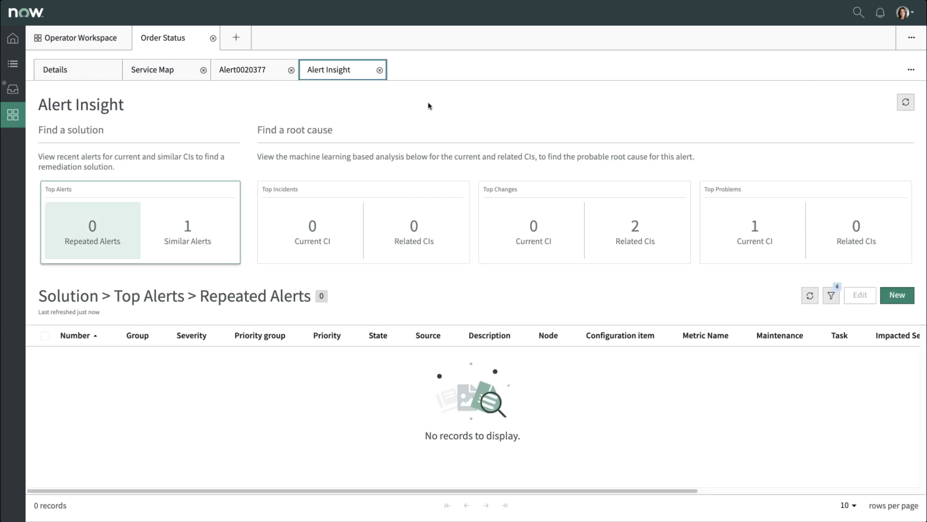
click(195, 230)
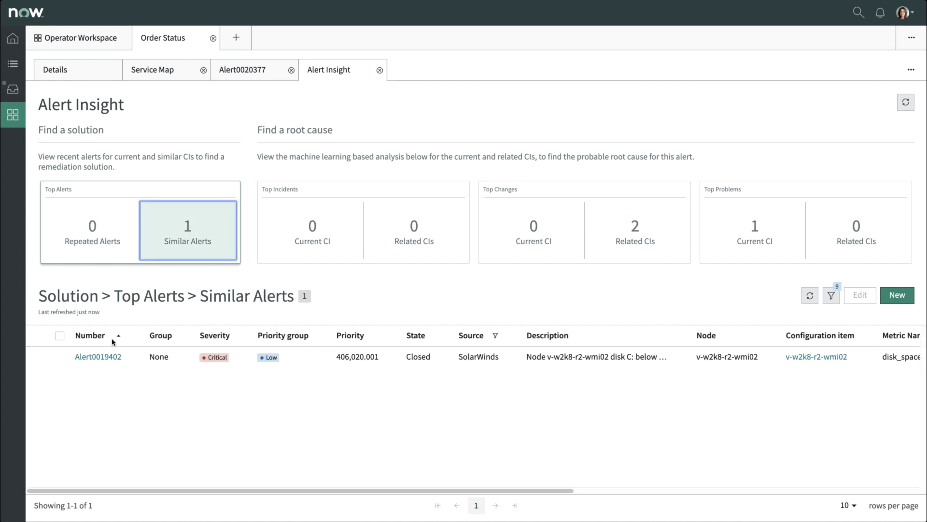
click(98, 357)
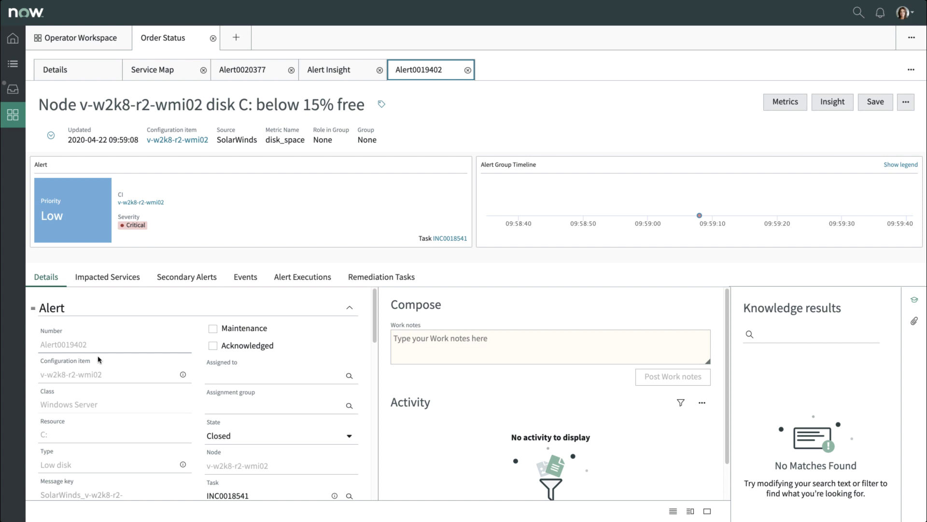
Check incident INC0018541's resolution (logs removed from temp directory), then go back to the Order Status alert
click(446, 239)
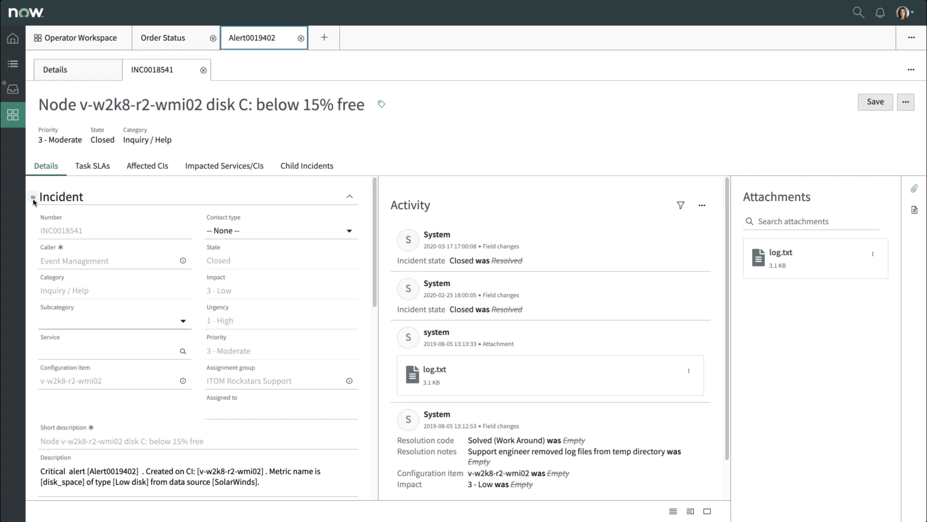
click(33, 198)
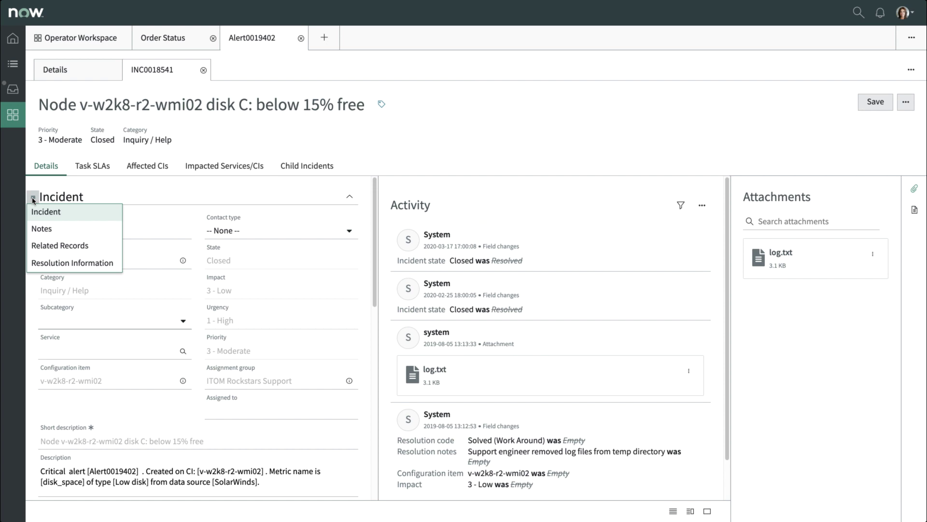
click(59, 263)
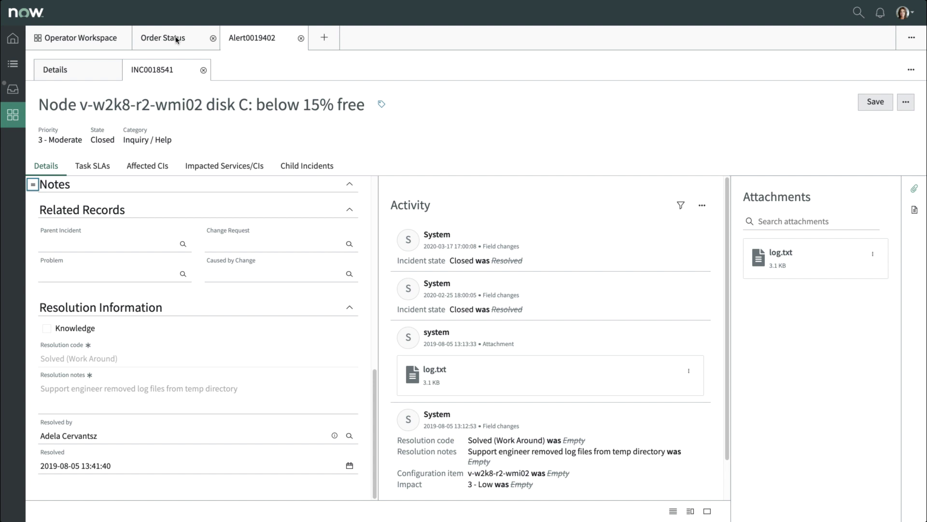
click(177, 40)
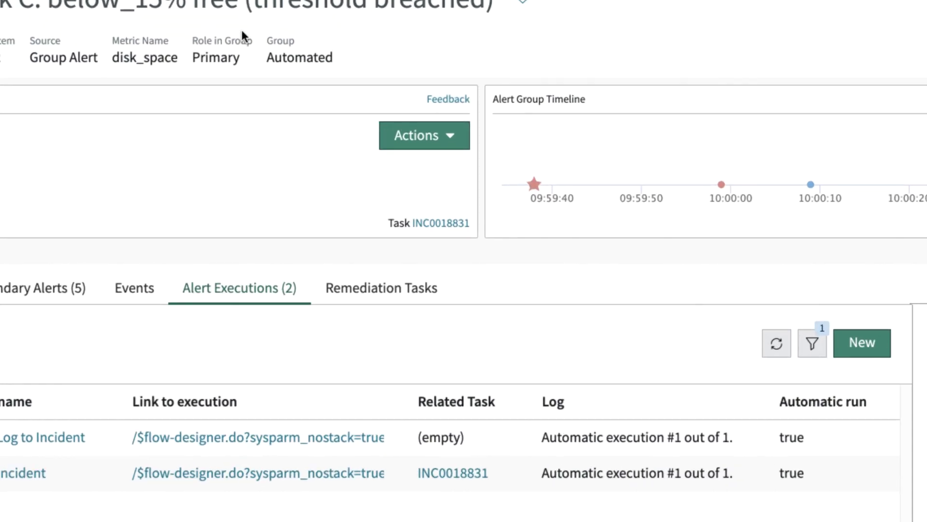
Run the Expand Disk Space remediation on Alert0020377, adding 50GB and closing it via CHG0030055
click(418, 116)
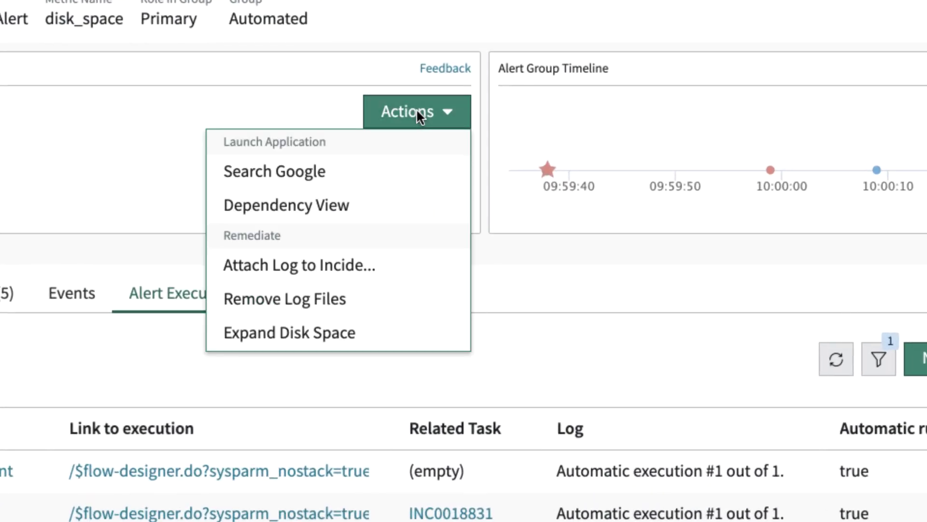
click(373, 330)
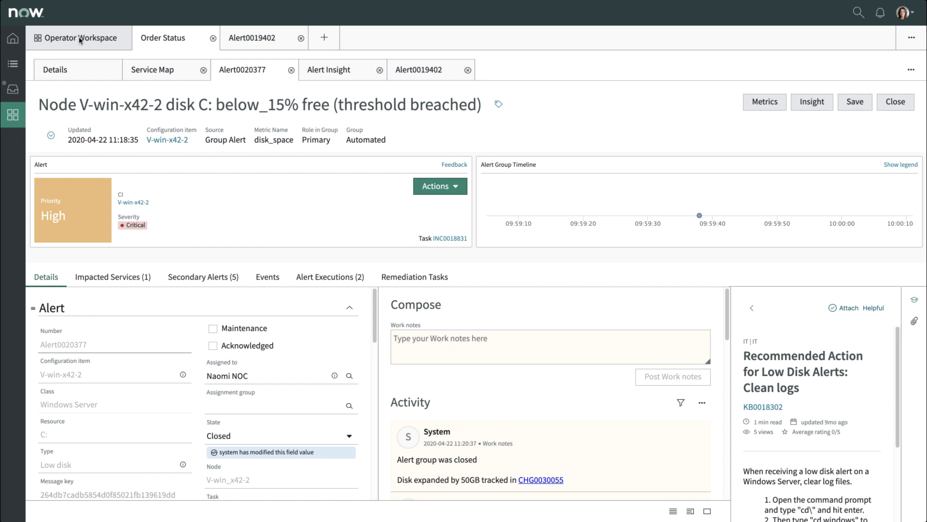
Return to the Operator Workspace overview showing 49 services: 2 critical, 2 minor, 45 OK
click(79, 37)
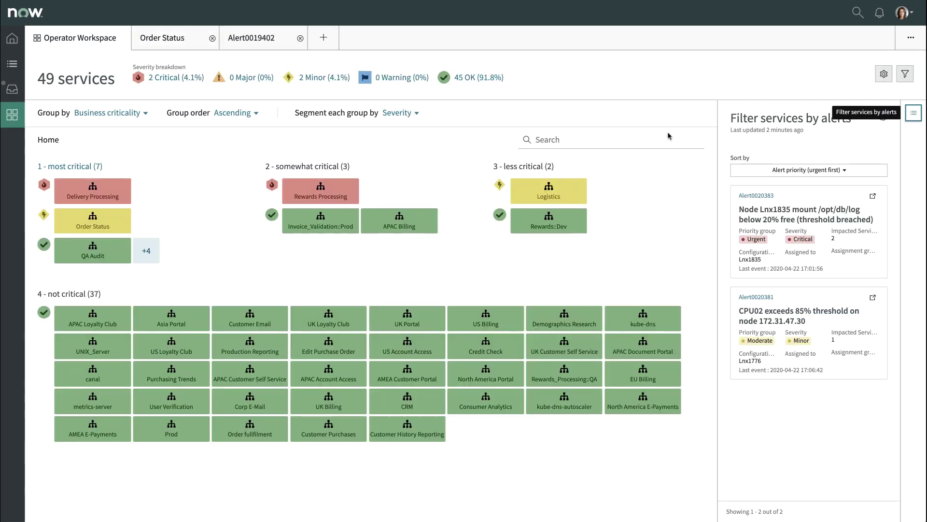